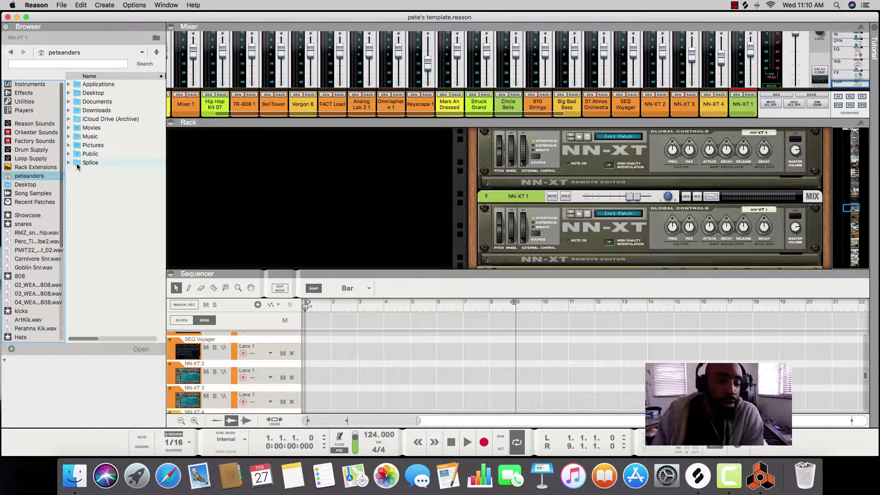
Browse from the home folder into Splice, its sounds folder, and the packs folder inside.
left_click(77, 166)
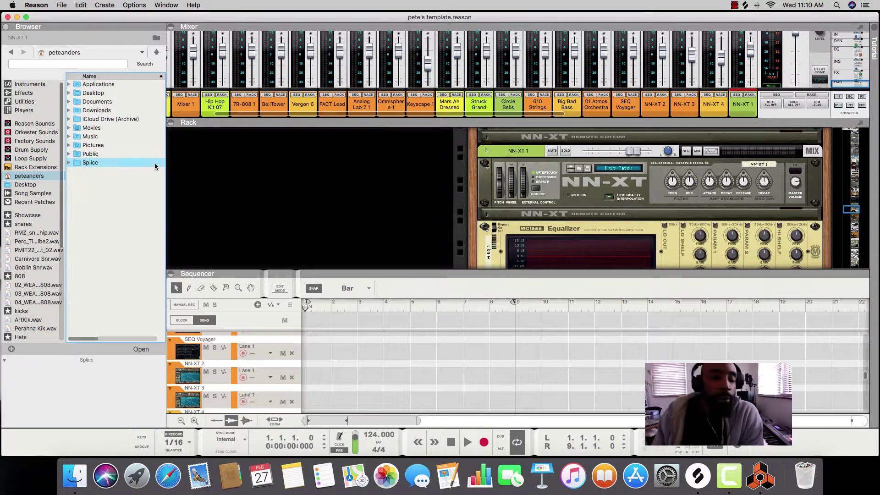
double_click(76, 164)
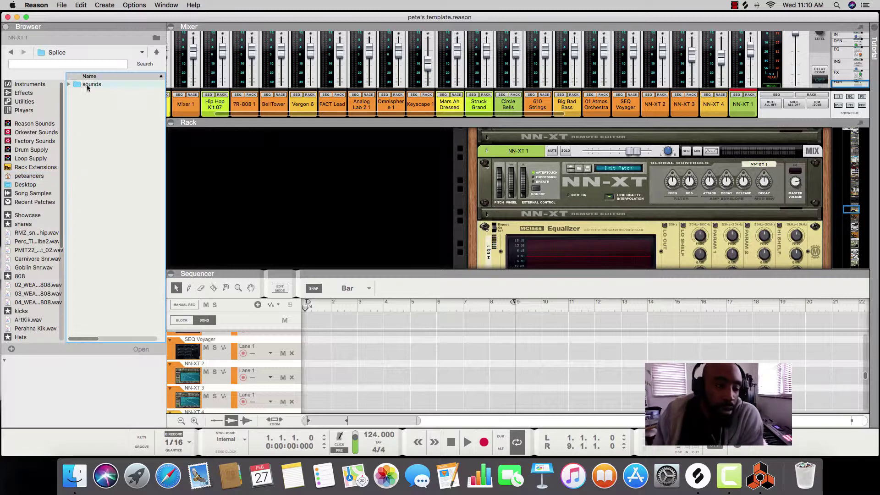
double_click(76, 86)
double_click(76, 86)
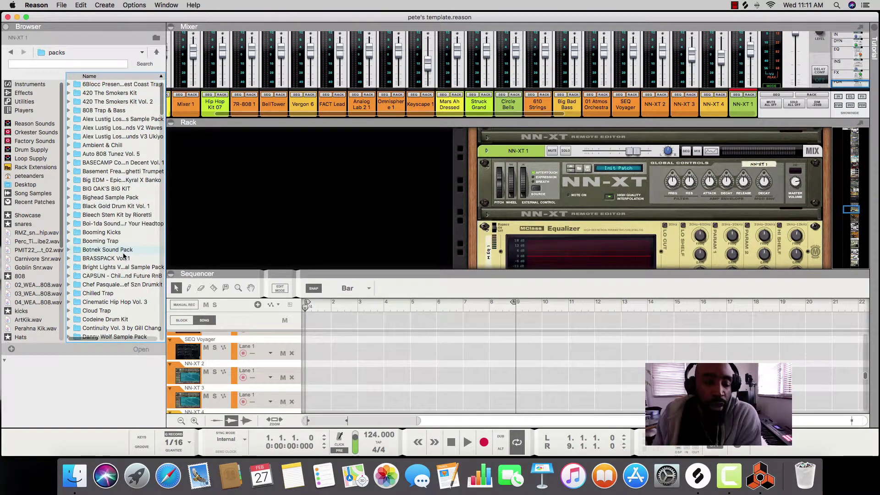
Open the Alex Lustig Lost Sounds V3 pack and go down through its tonal folder to ALEX_LUSTIG_synth.
scroll(118, 258, "down", 4)
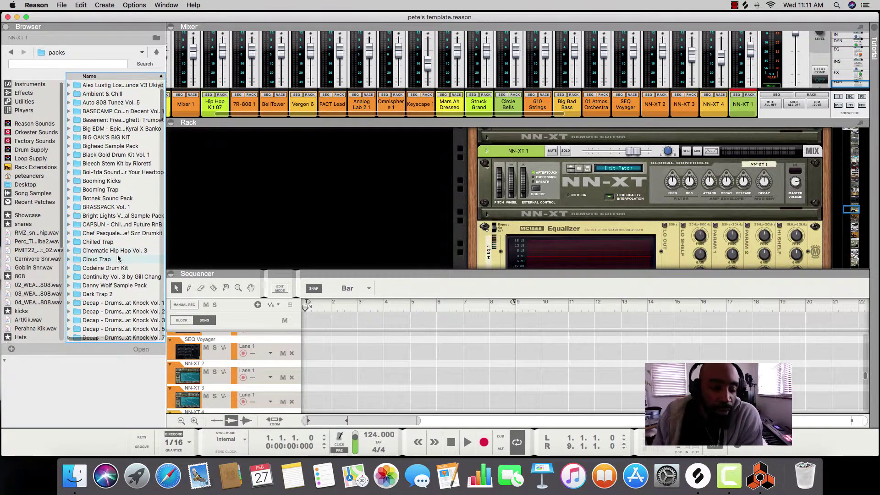
scroll(116, 254, "up", 4)
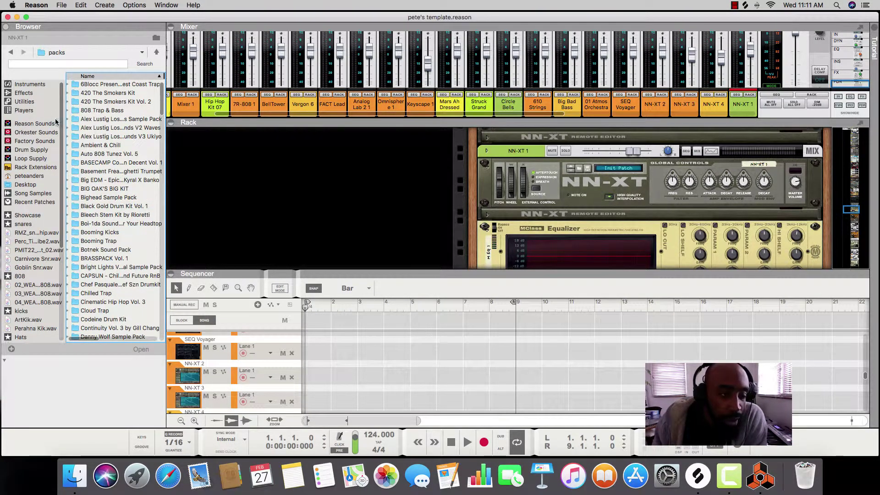
double_click(77, 137)
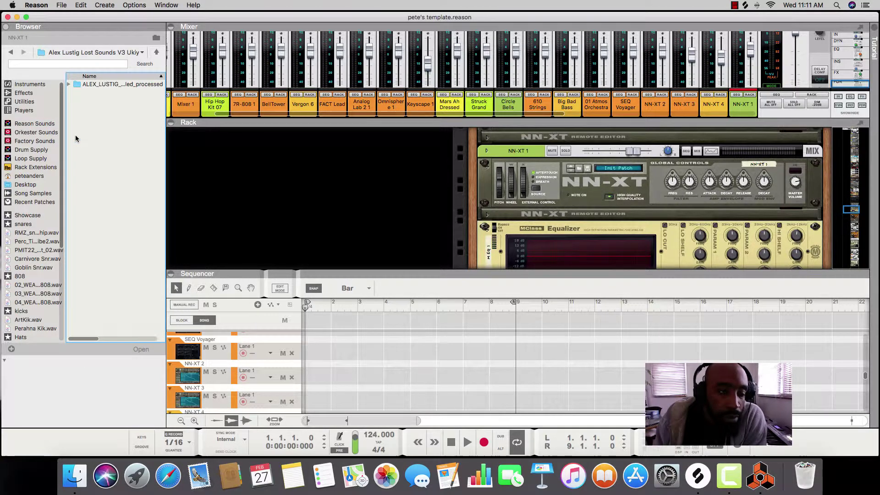
double_click(78, 85)
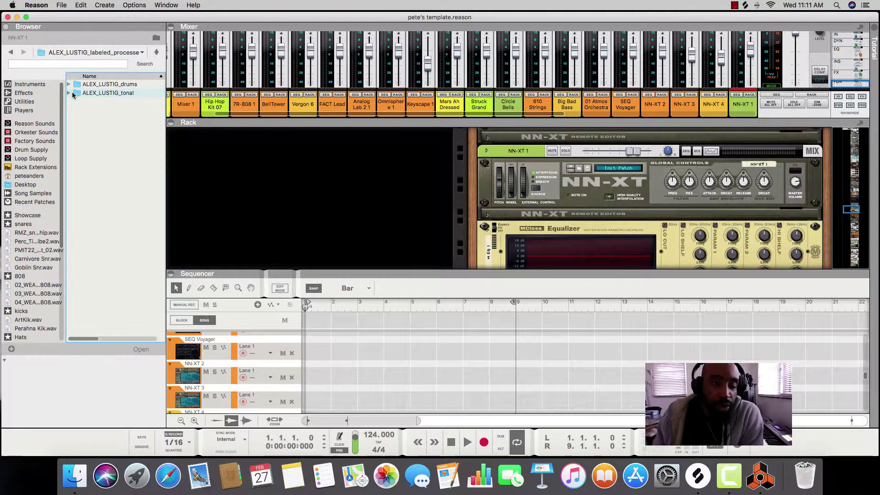
double_click(80, 93)
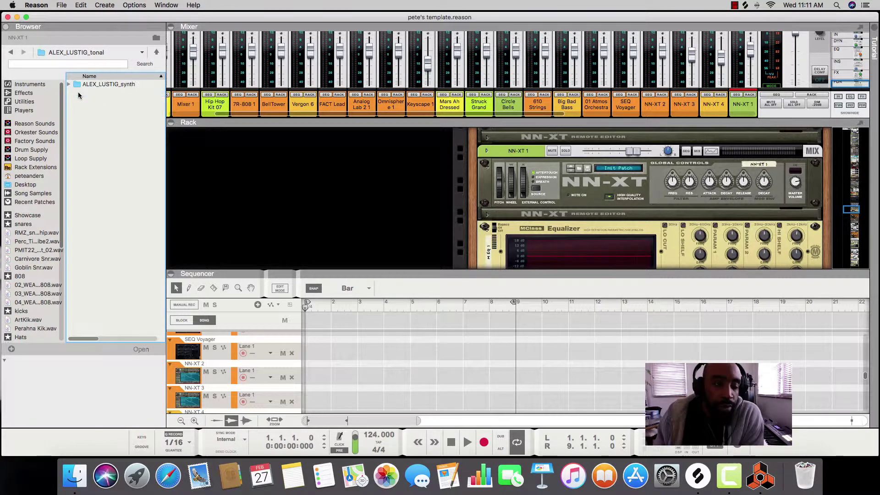
double_click(76, 86)
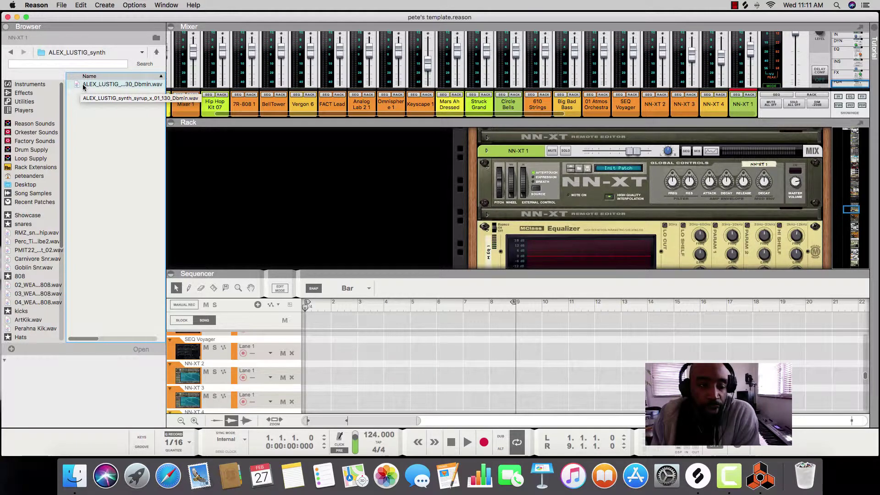
Load ALEX_LUSTIG_synth_syrup_x_01_130_Dbmin.wav into the NN-XT 2 sampler and stop the sample preview.
scroll(574, 214, "up", 2)
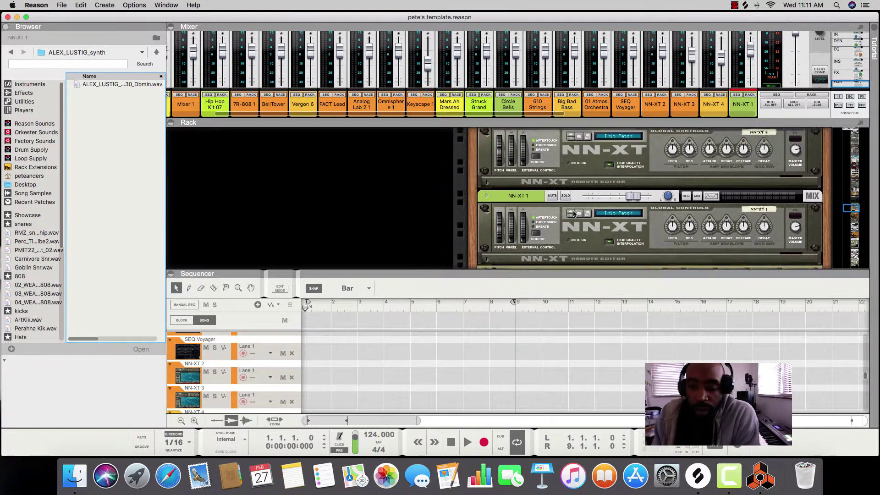
scroll(574, 214, "up", 10)
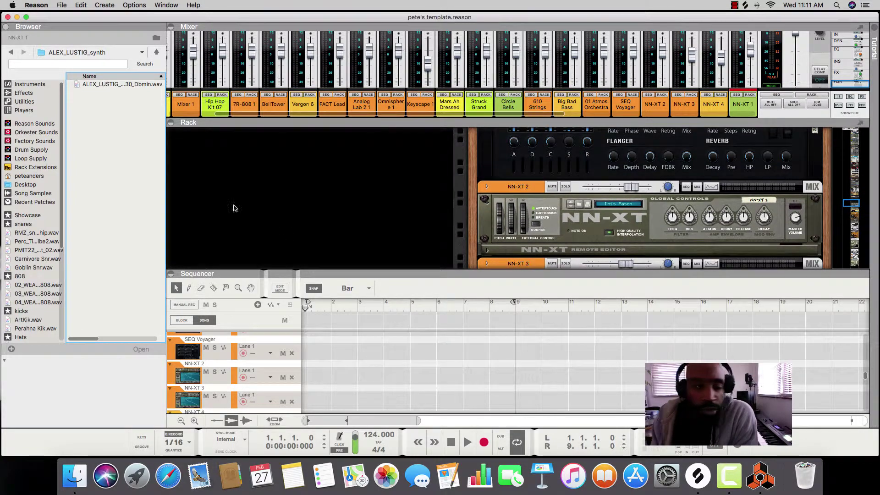
left_click_drag(94, 84, 549, 226)
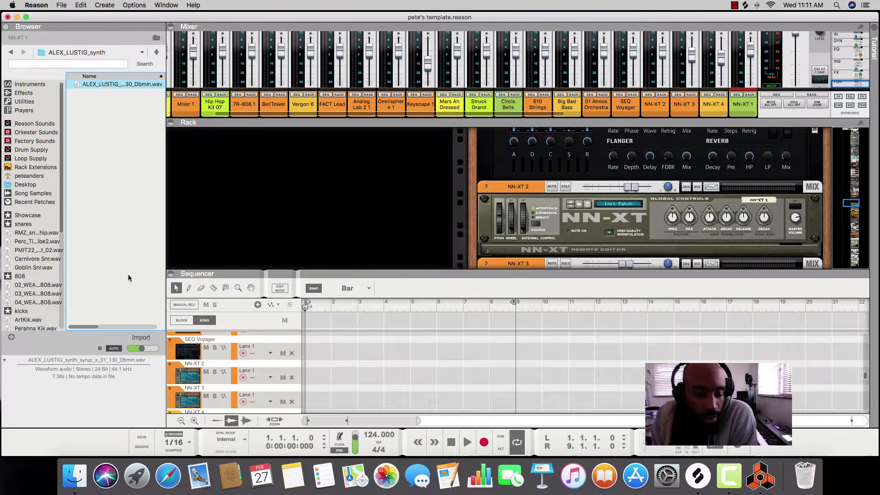
left_click(101, 349)
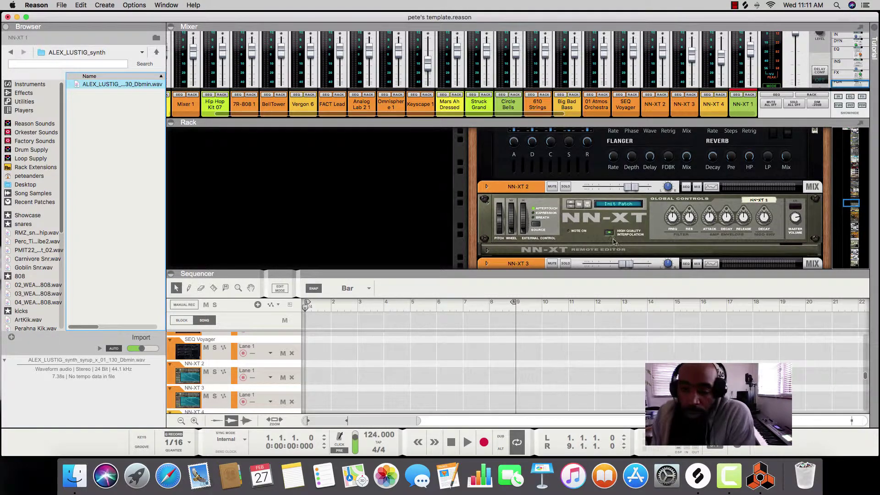
Select the NN-XT 2 track in the sequencer so it is armed for recording.
scroll(614, 218, "down", 1)
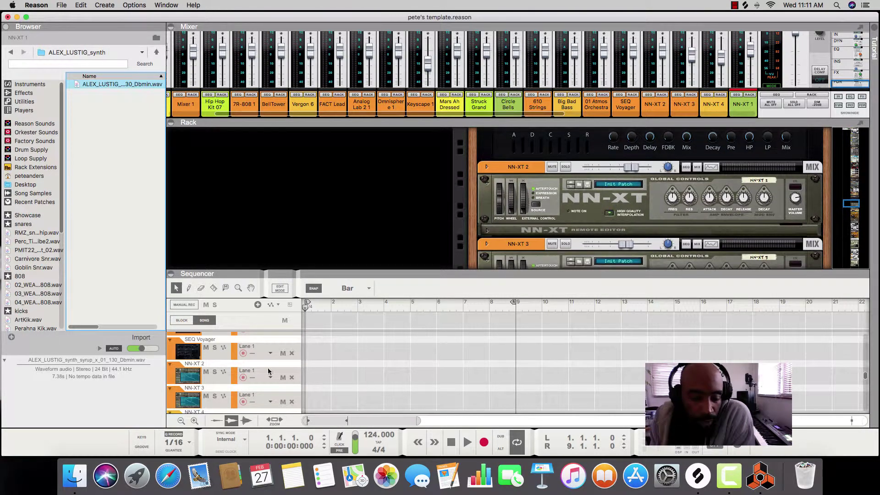
scroll(423, 375, "down", 2)
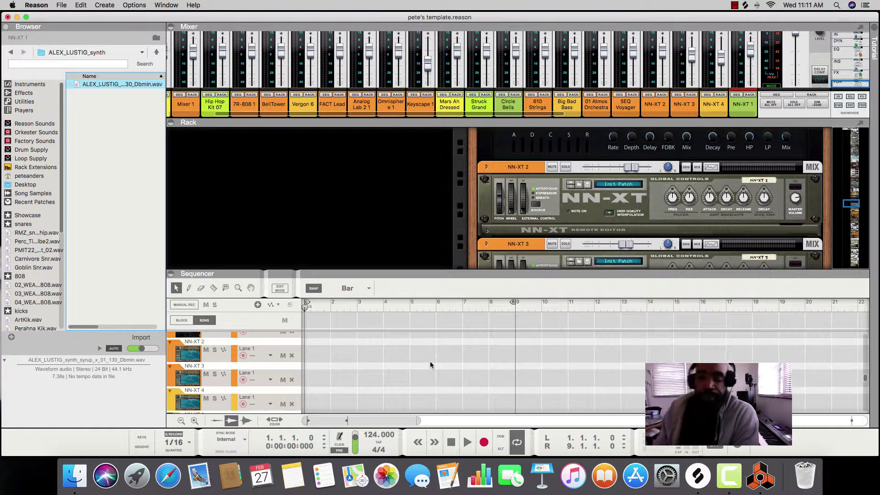
left_click(233, 355)
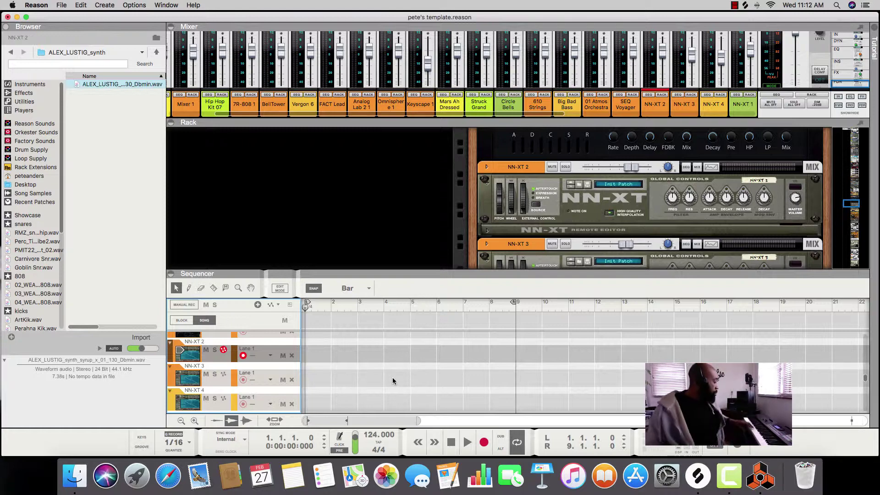
Set the song tempo to 130 BPM.
scroll(376, 396, "right", 1)
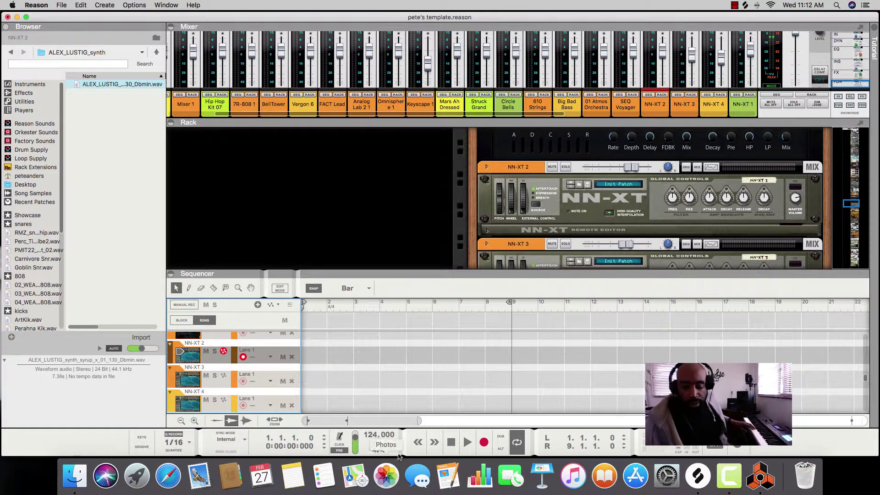
double_click(376, 437)
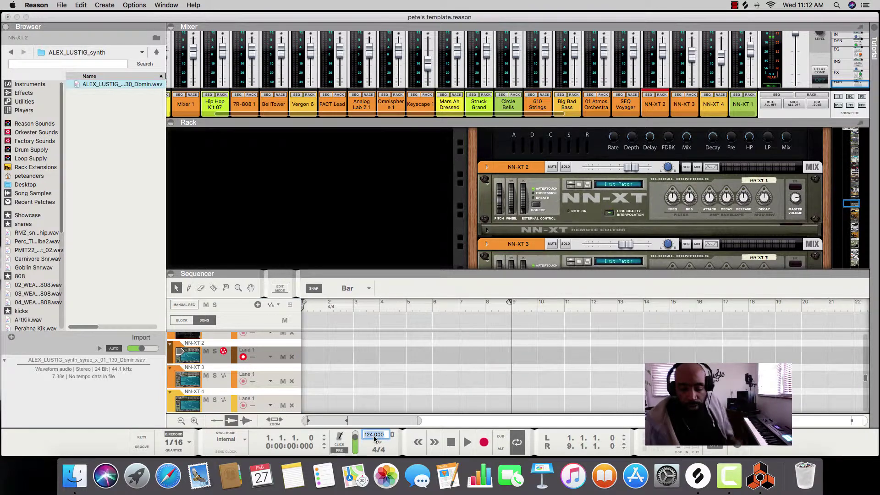
type("130")
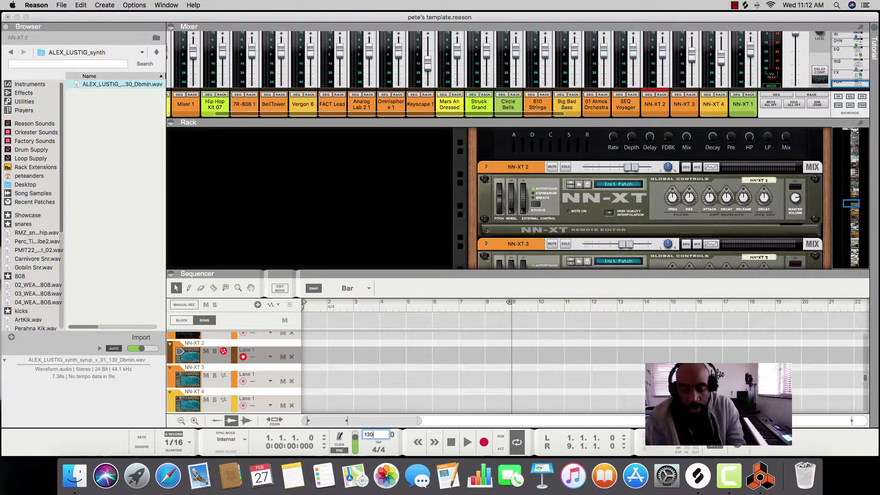
key("Return")
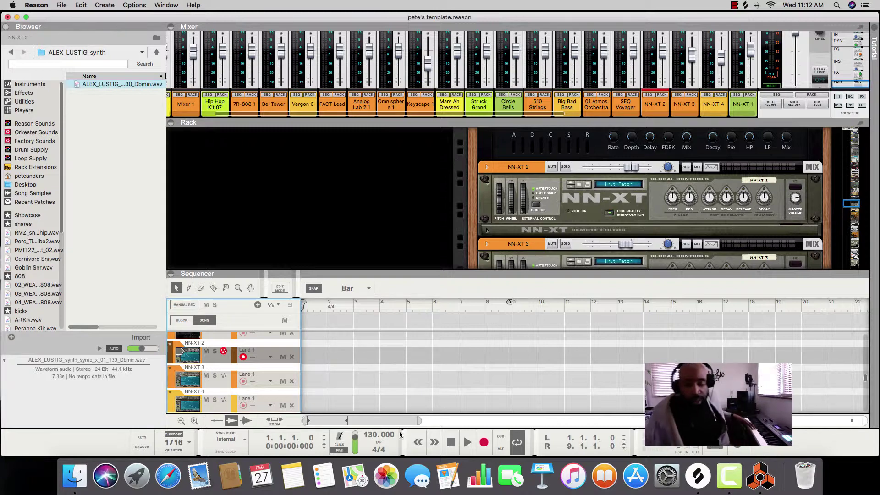
Record the sample on the NN-XT 2 track from bar 1, making a clip about 5 bars long.
scroll(363, 307, "left", 1)
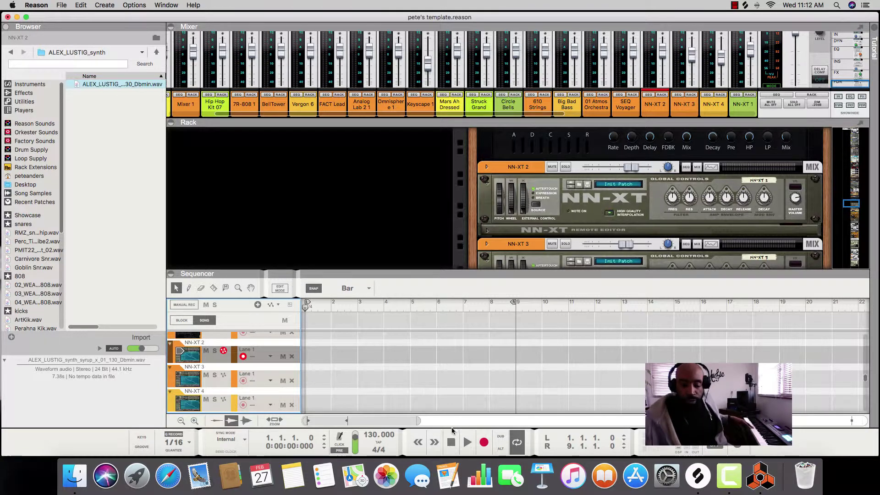
left_click(483, 441)
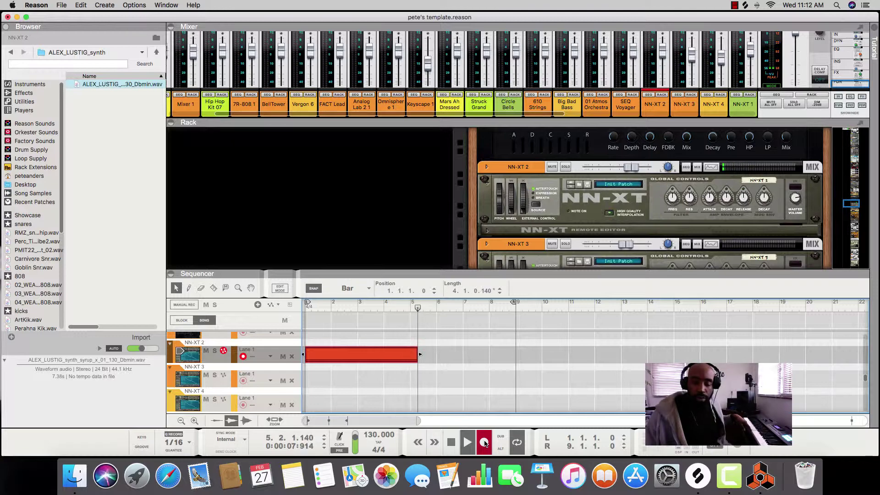
left_click(450, 443)
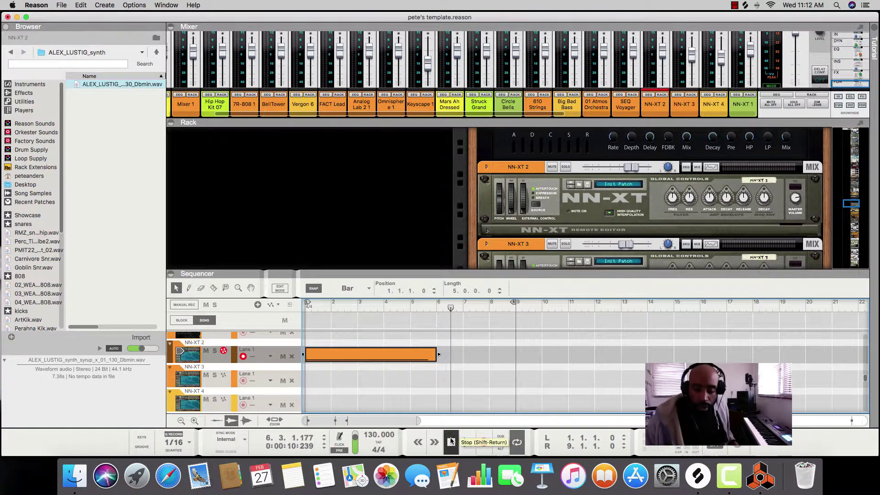
Set the loop end to bar 5 and play the recorded clip from the beginning of the song.
left_click_drag(514, 303, 409, 303)
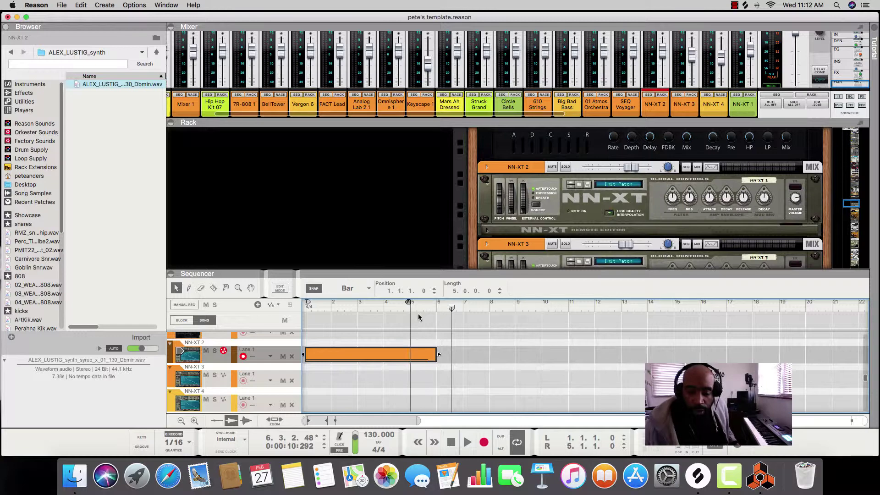
left_click(309, 310)
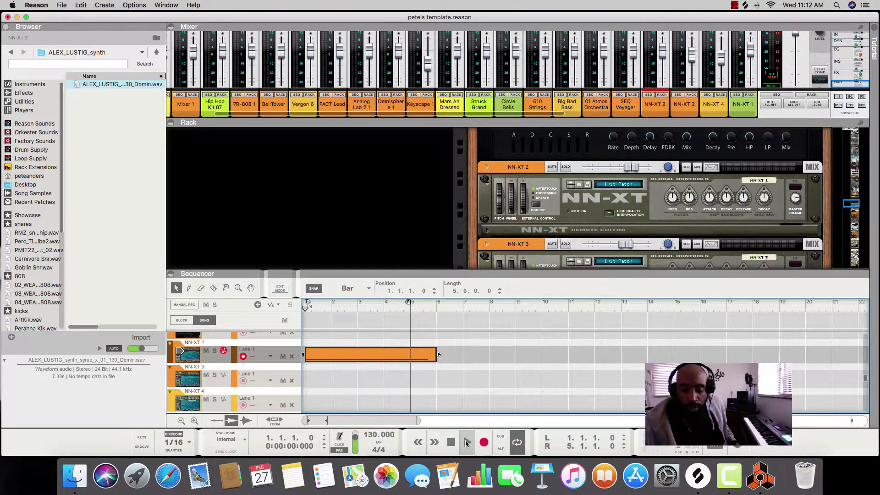
left_click(467, 442)
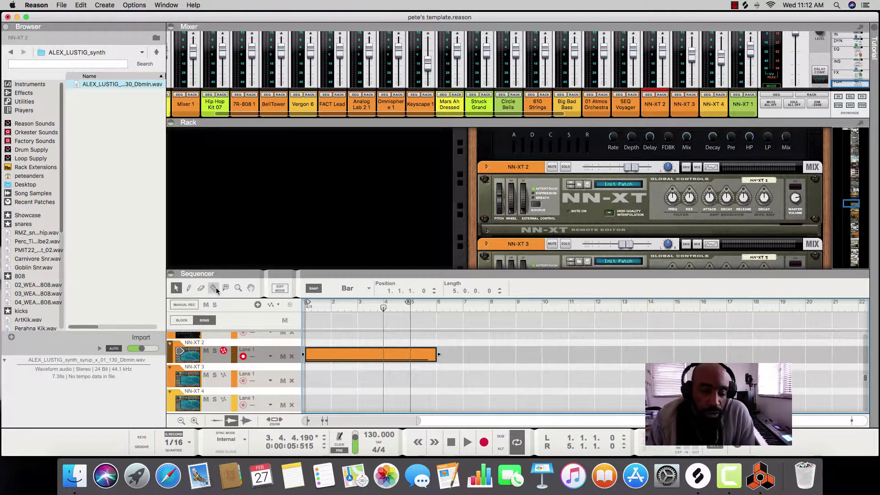
Split the NN-XT 2 clip with the Razor tool at bars 3, 4 and 5, and delete the bar 3 piece.
left_click(452, 365)
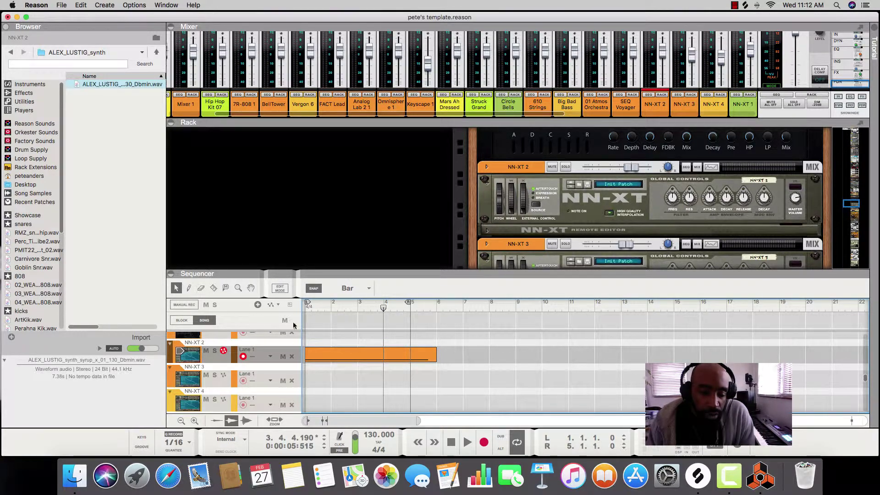
left_click(214, 290)
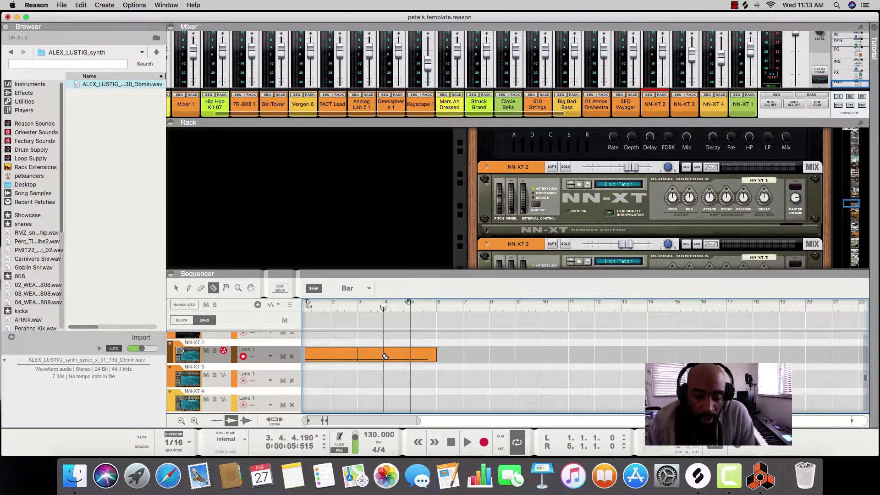
left_click(176, 287)
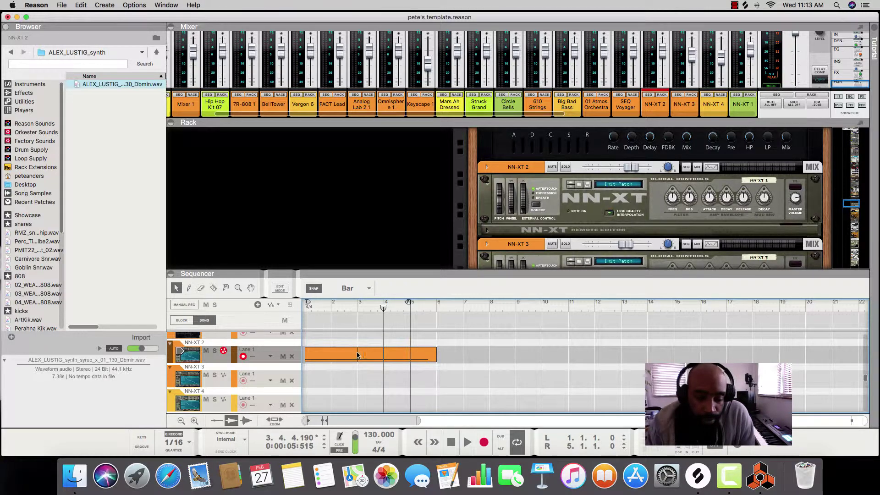
left_click(383, 355)
key("Delete")
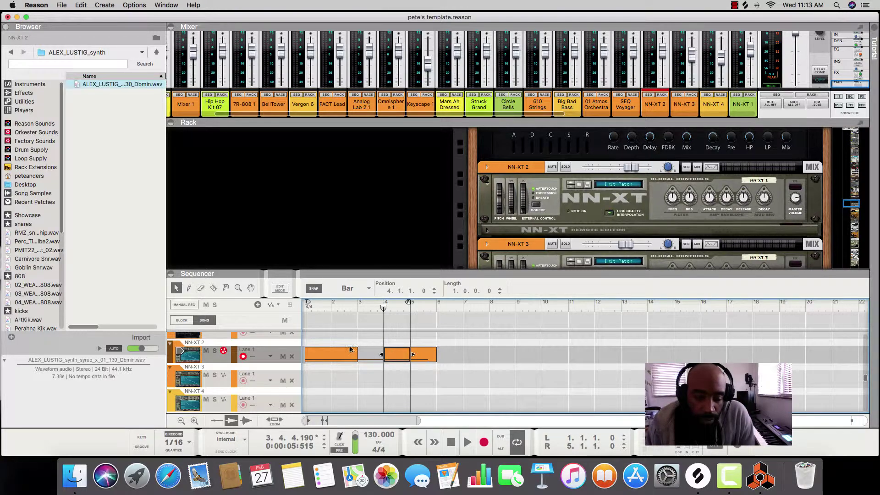
Play back the edited NN-XT 2 clips from bar 3, and again from the beginning of the song.
left_click(357, 306)
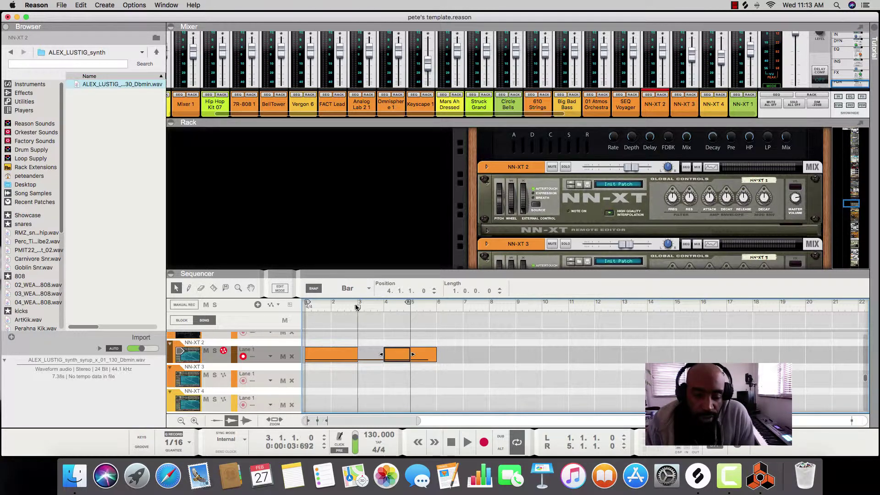
left_click(463, 442)
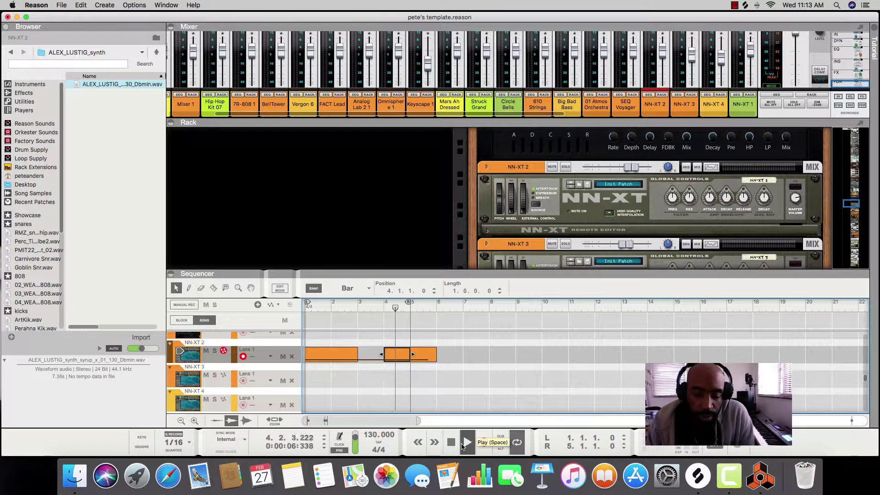
left_click(451, 442)
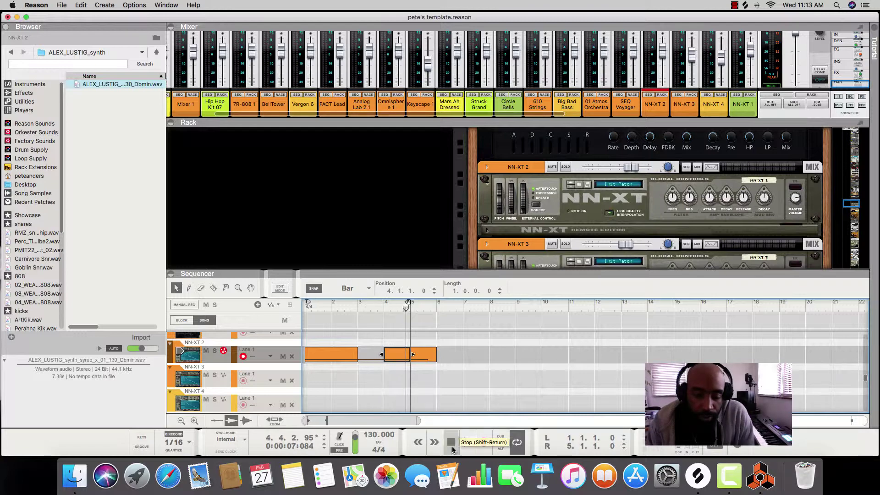
left_click(312, 306)
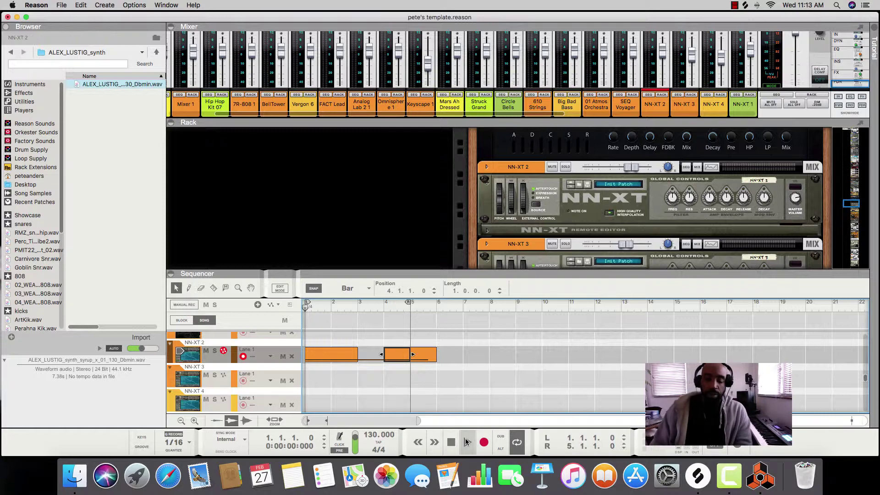
left_click(467, 442)
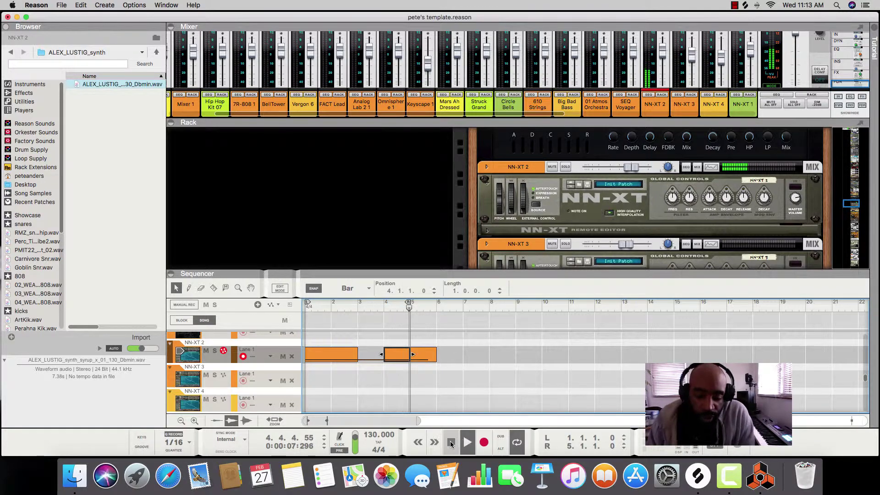
Delete the two NN-XT 2 clips between bars 4 and 6, and play back the remaining clip from the beginning.
left_click(451, 443)
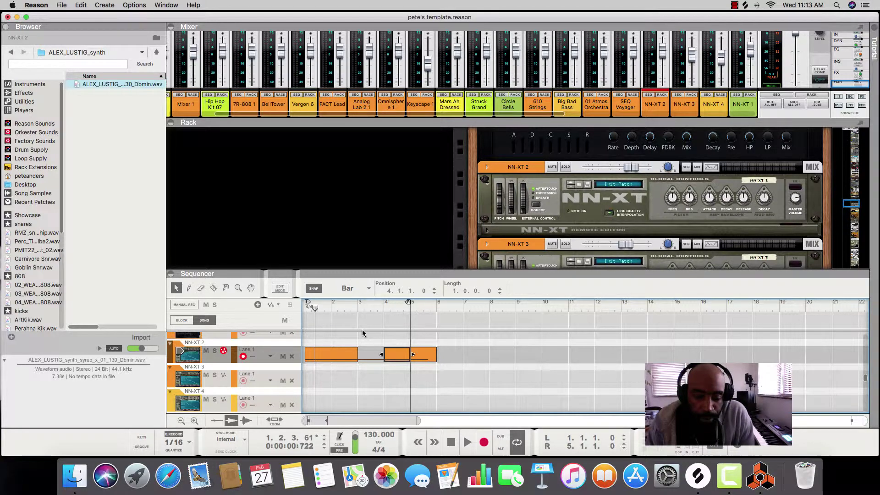
left_click(498, 389)
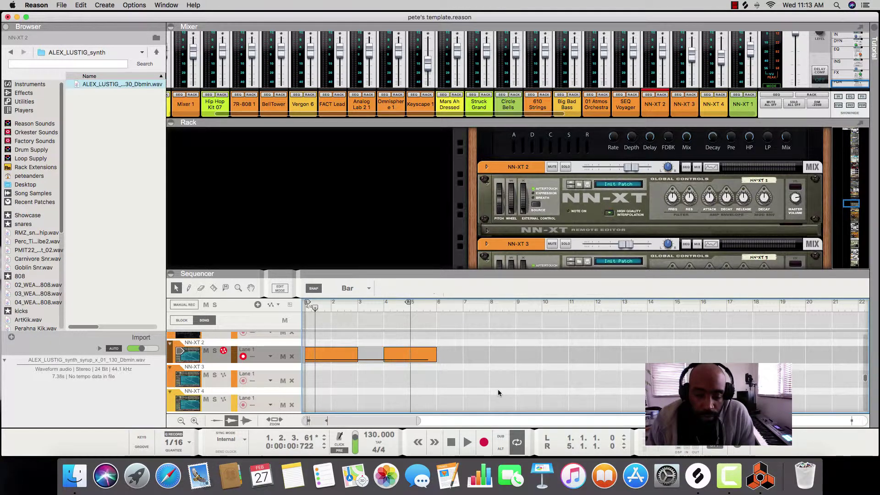
left_click_drag(447, 351, 392, 351)
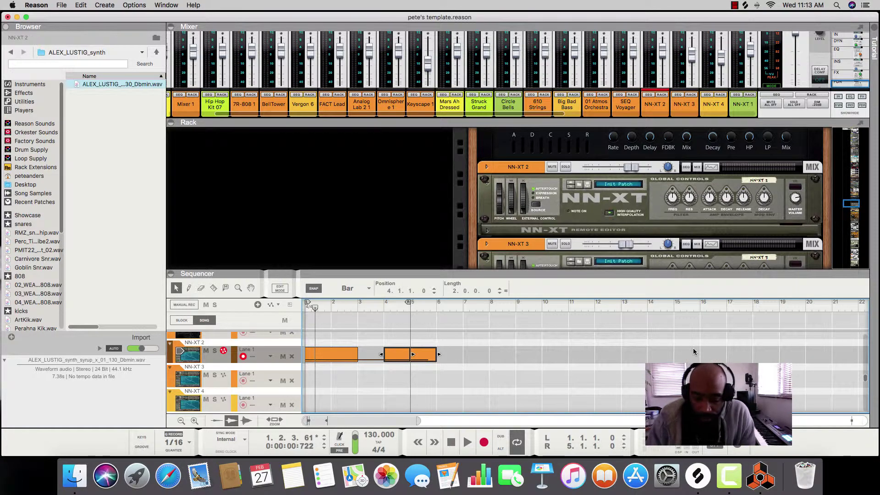
key("Delete")
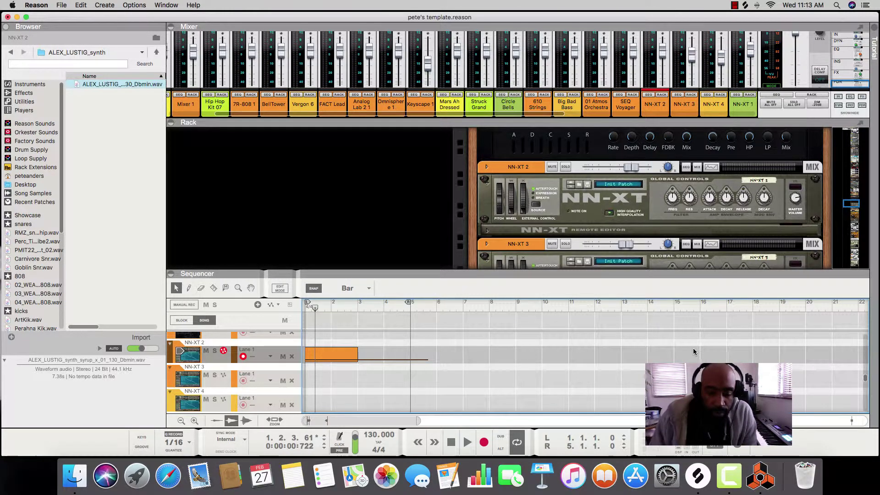
scroll(535, 400, "down", 1)
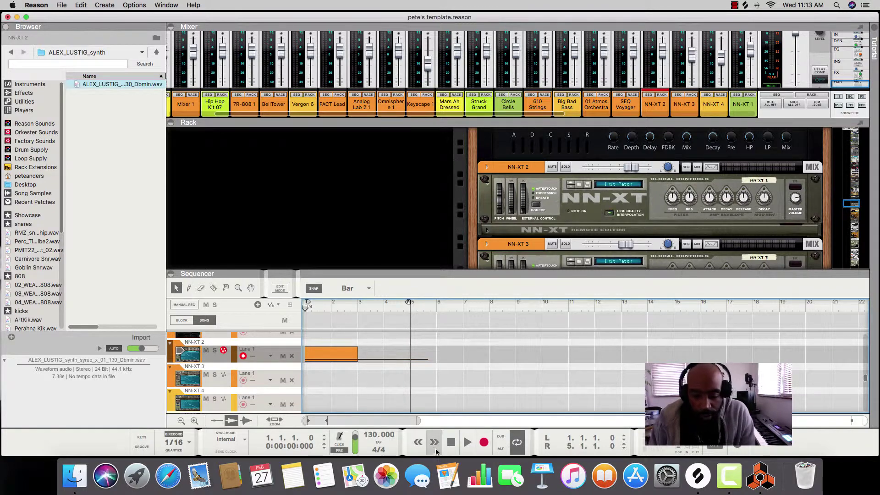
left_click(466, 446)
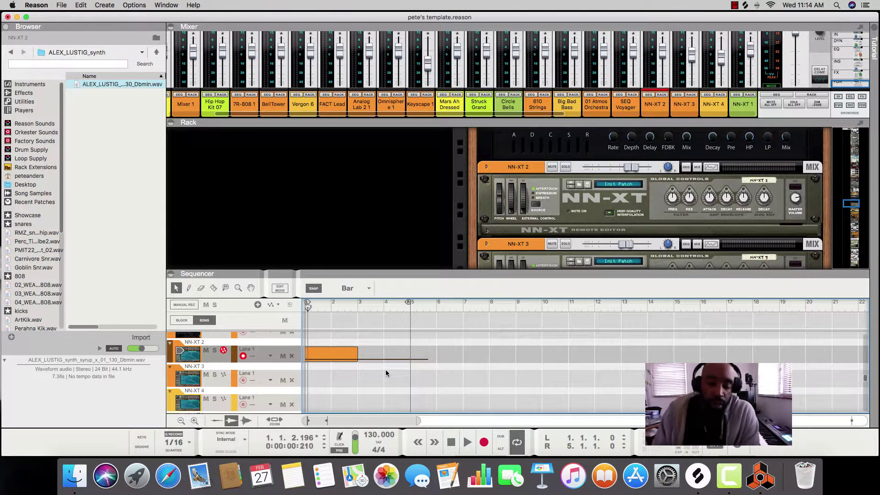
Add the ALEX_LUSTIG_synth_syrup_x_01_130_Dbmin.wav sample from the browser to the sequencer as a new audio track below NN-XT 2, starting at bar 1.
scroll(381, 374, "up", 5)
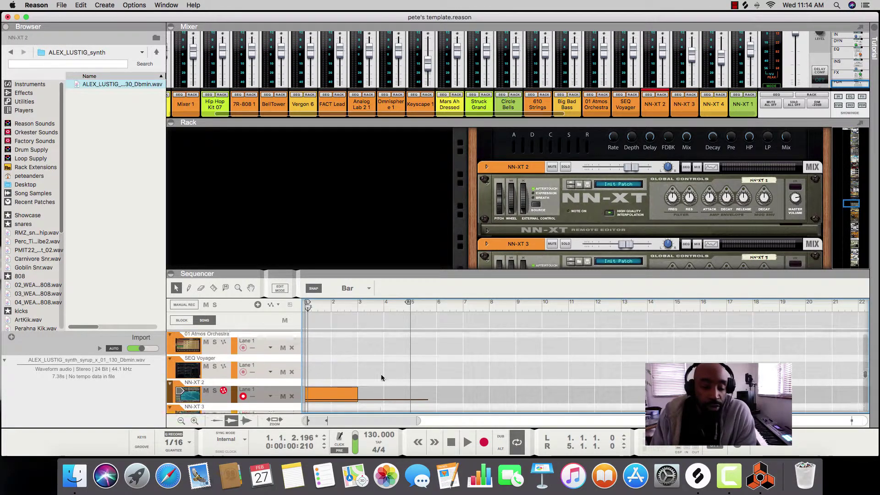
scroll(381, 374, "down", 2)
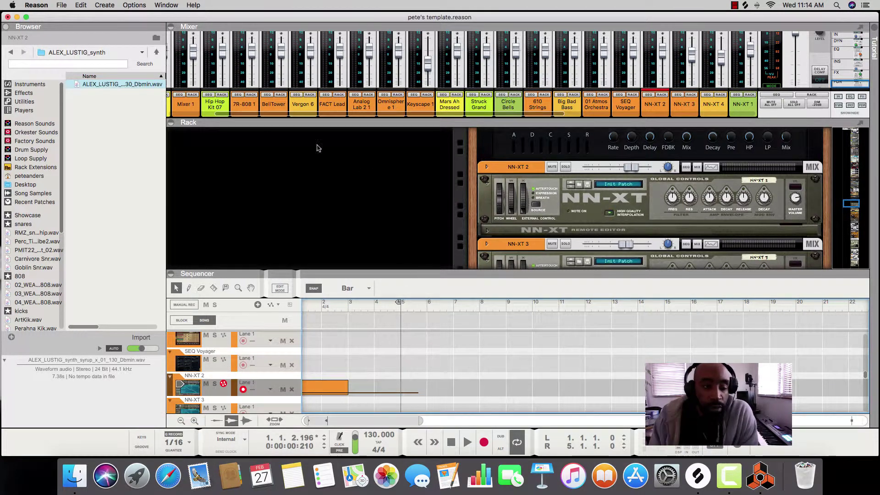
scroll(620, 230, "down", 1)
scroll(497, 310, "down", 1)
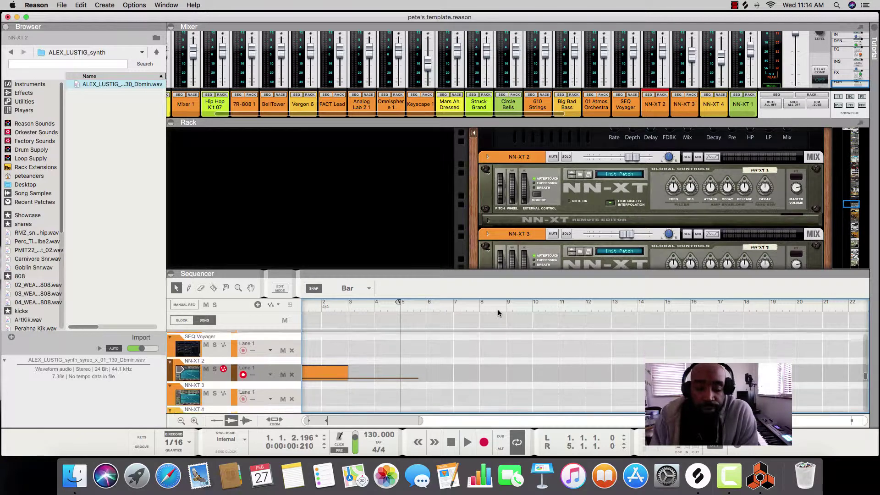
scroll(498, 312, "down", 1)
left_click(99, 85)
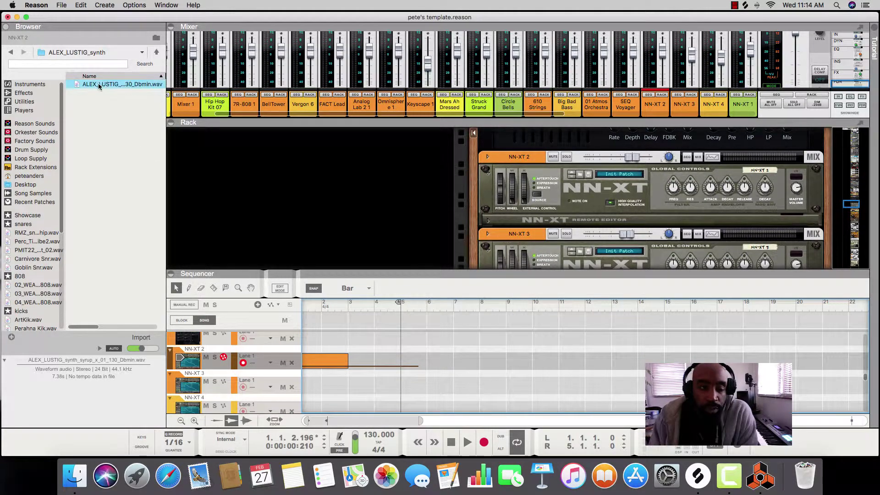
left_click_drag(99, 85, 230, 374)
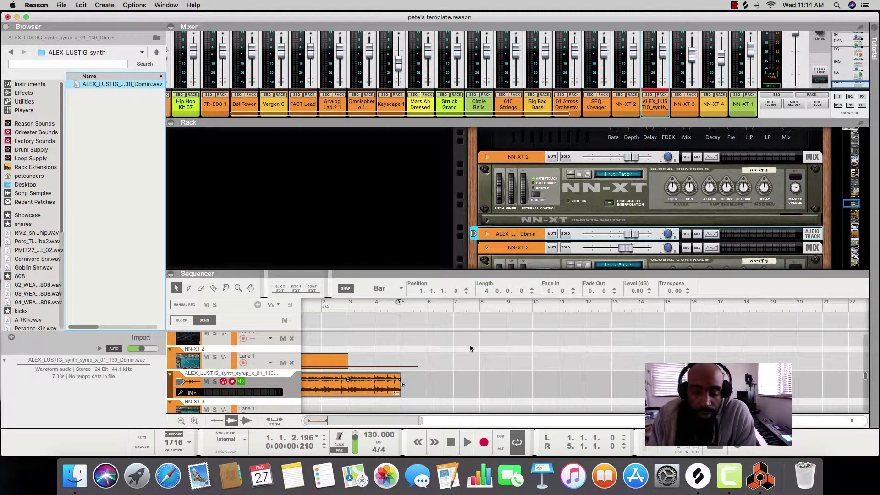
Mute the NN-XT 2 track and play back the imported synth audio clip from bar 1 into bar 3.
scroll(469, 345, "down", 3)
scroll(470, 344, "left", 1)
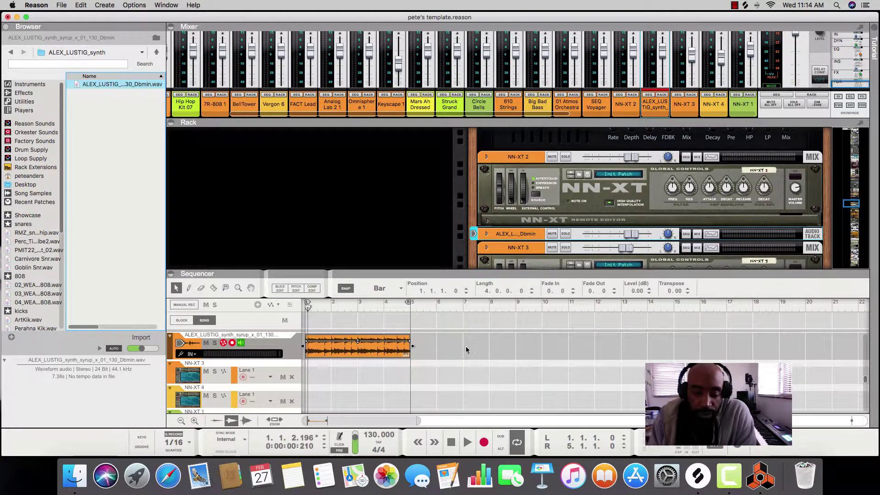
scroll(556, 353, "up", 1)
scroll(555, 353, "right", 1)
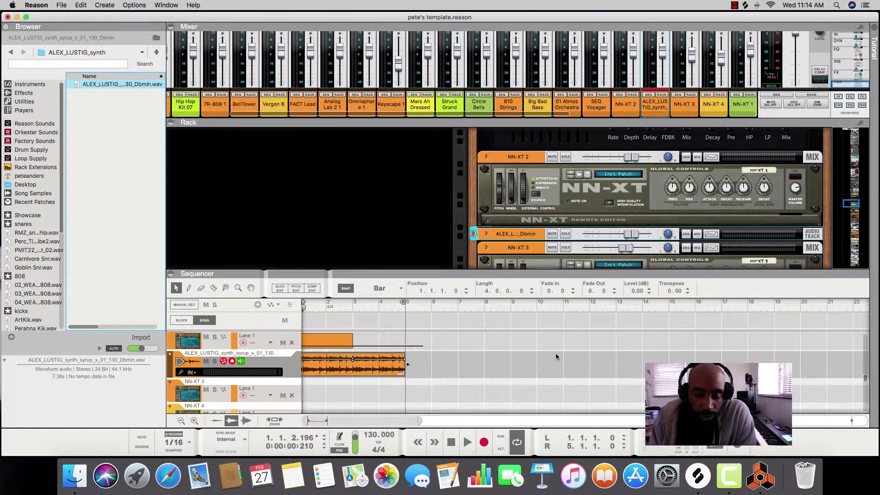
scroll(555, 356, "up", 1)
scroll(555, 356, "left", 1)
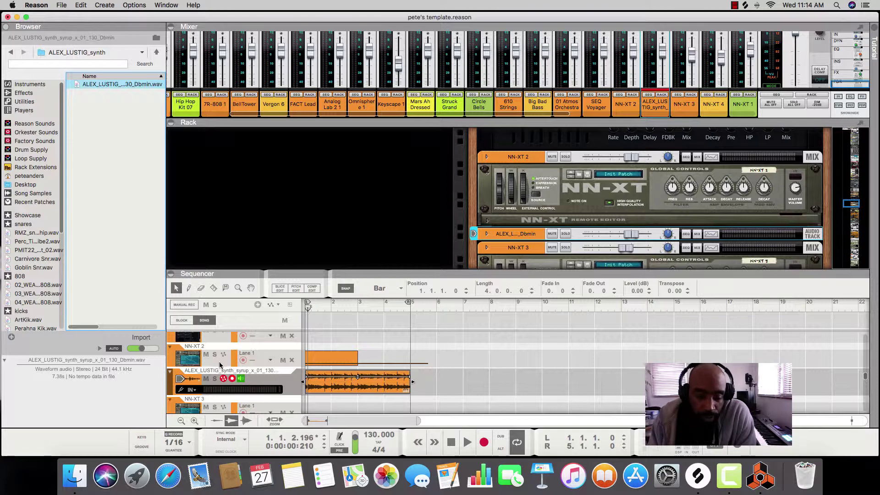
left_click(206, 354)
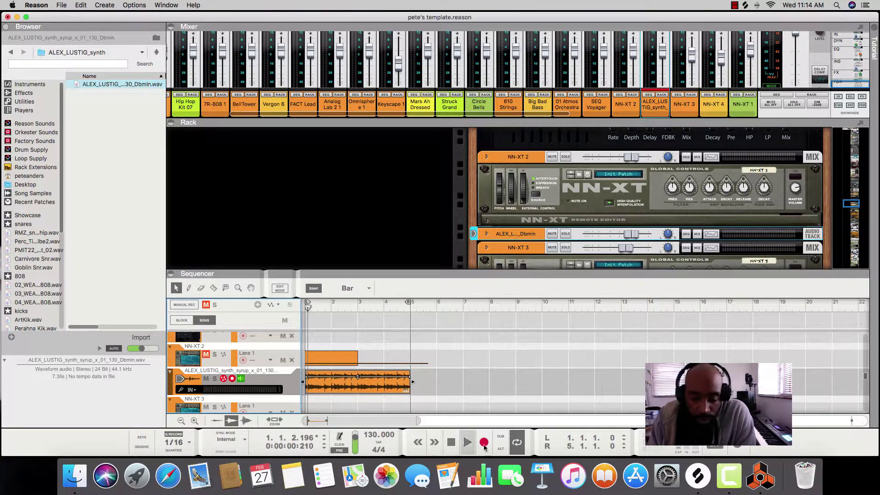
left_click(467, 443)
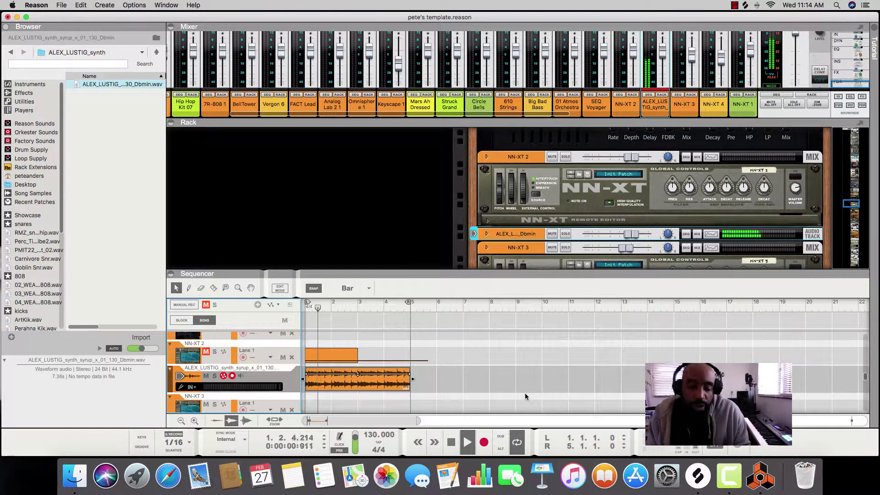
left_click(450, 443)
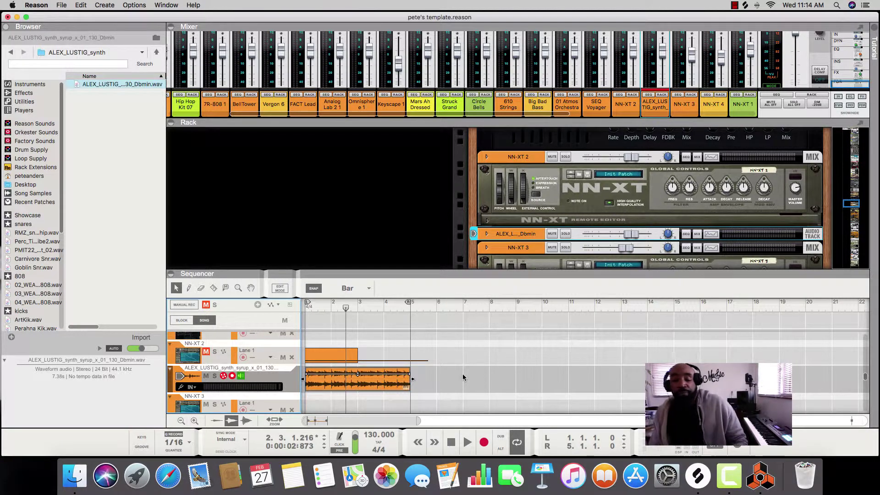
scroll(447, 378, "down", 1)
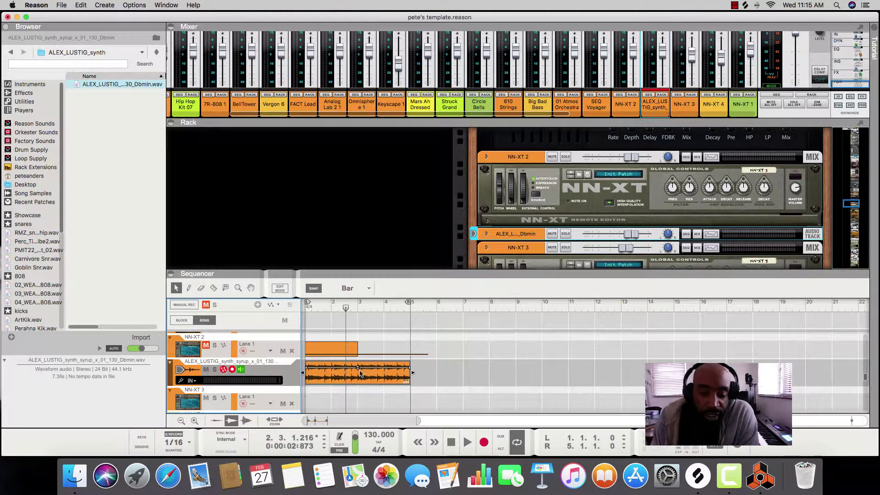
left_click(467, 442)
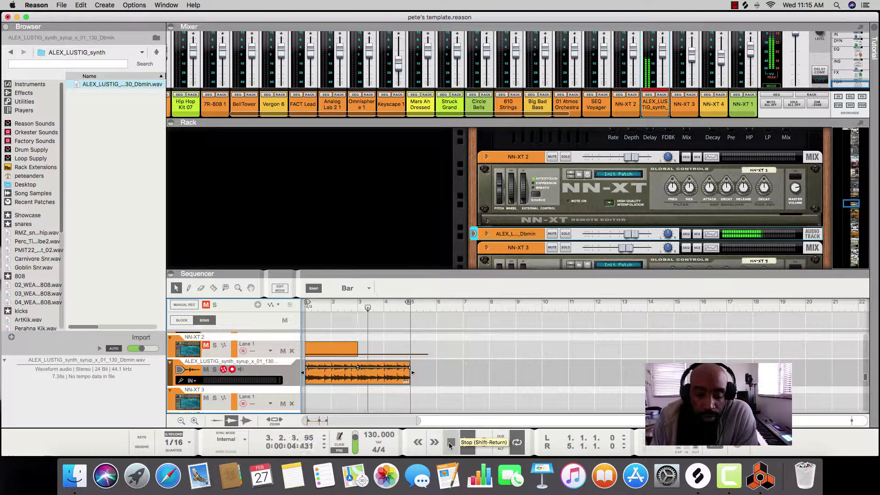
left_click(450, 442)
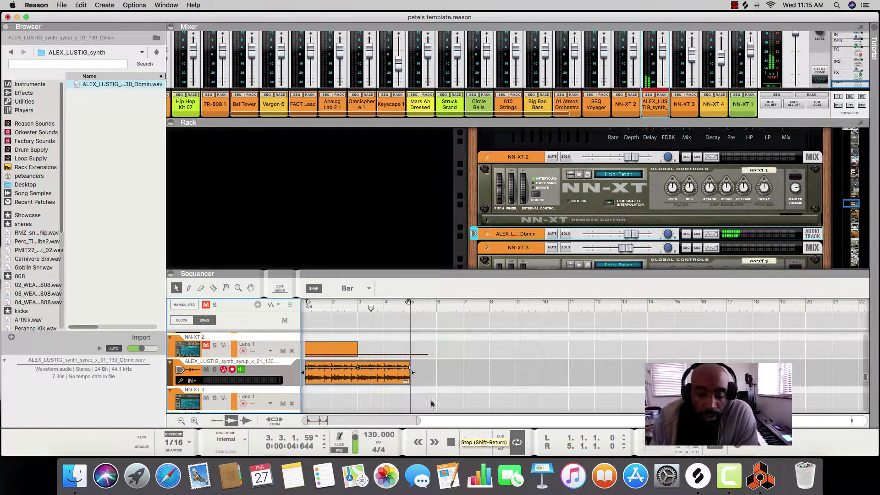
Reverse the imported synth audio clip.
left_click(399, 372)
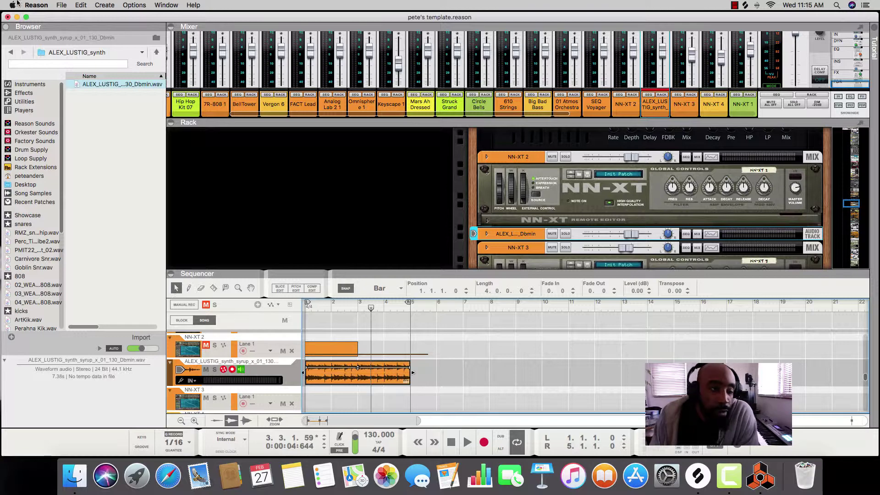
left_click(81, 5)
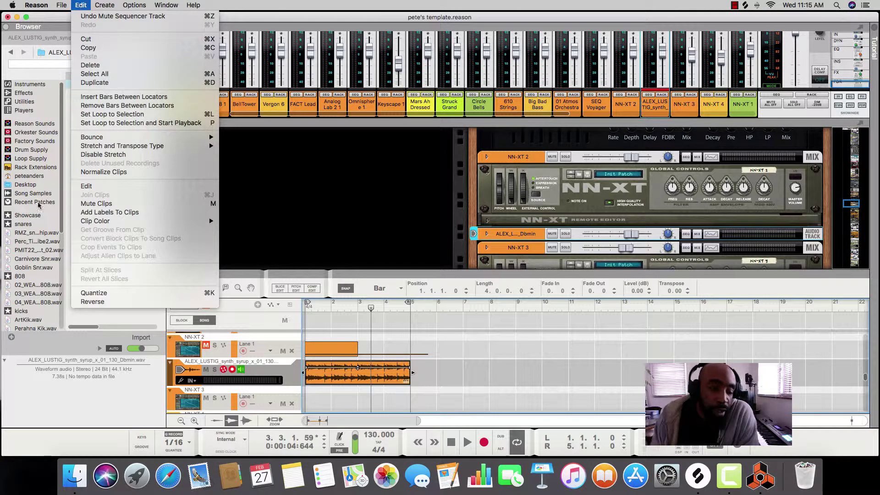
left_click(98, 301)
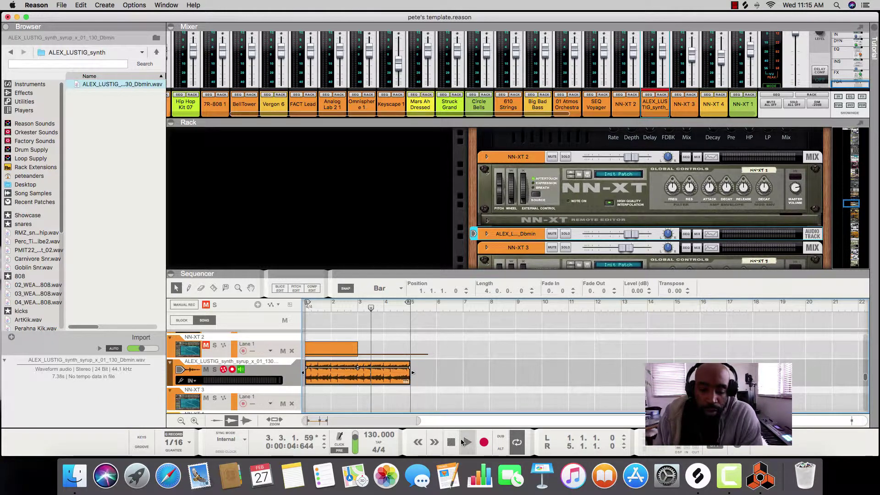
Play back the reversed audio clip from the beginning of the song.
left_click(307, 308)
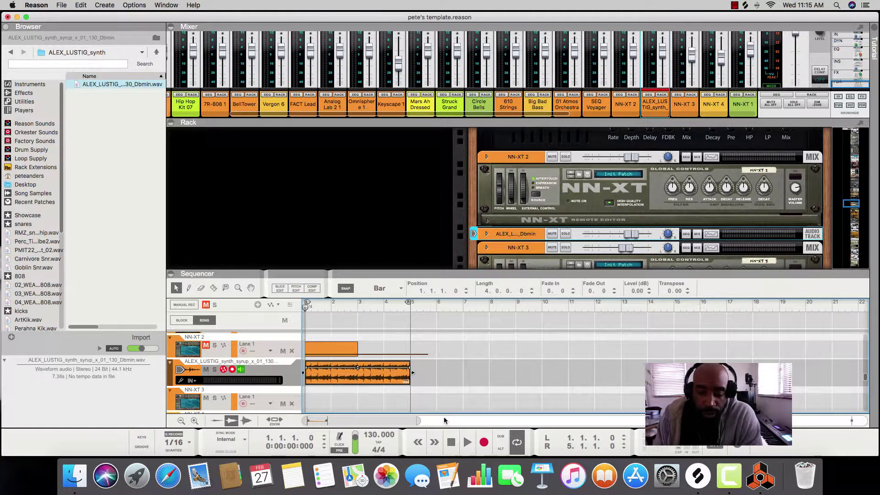
left_click(467, 443)
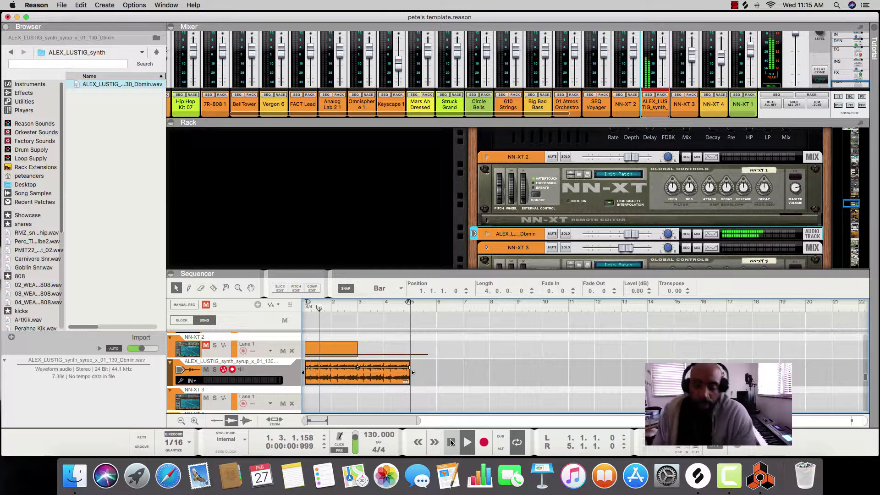
key("space")
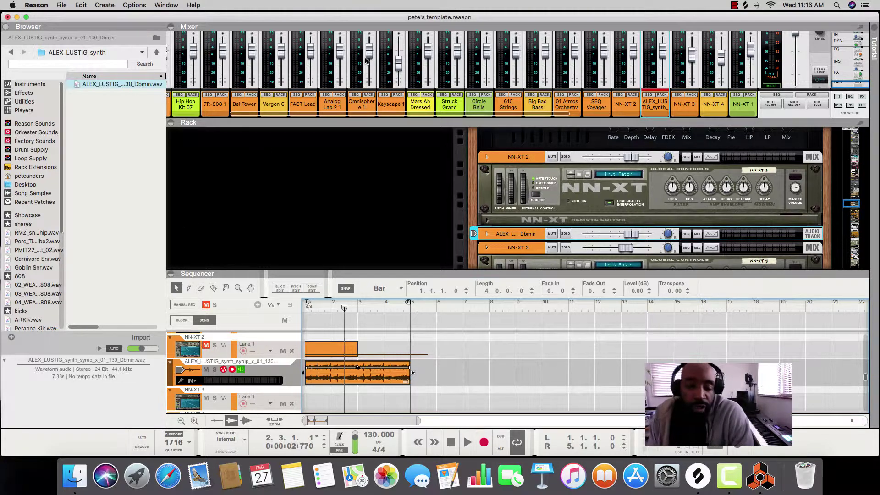
Turn on the Keyscape 1 mixer channel's EQ in the Spectrum EQ window and inspect its low-frequency band.
left_click(237, 349)
scroll(446, 92, "up", 10)
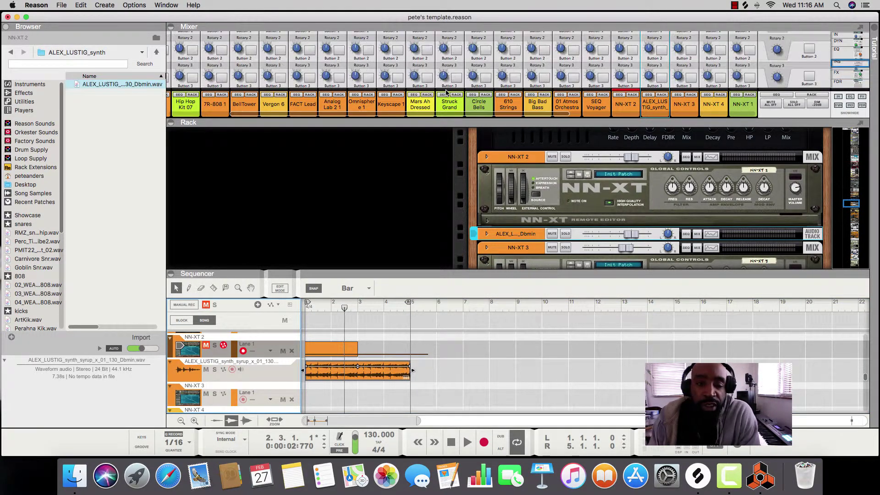
scroll(446, 92, "up", 8)
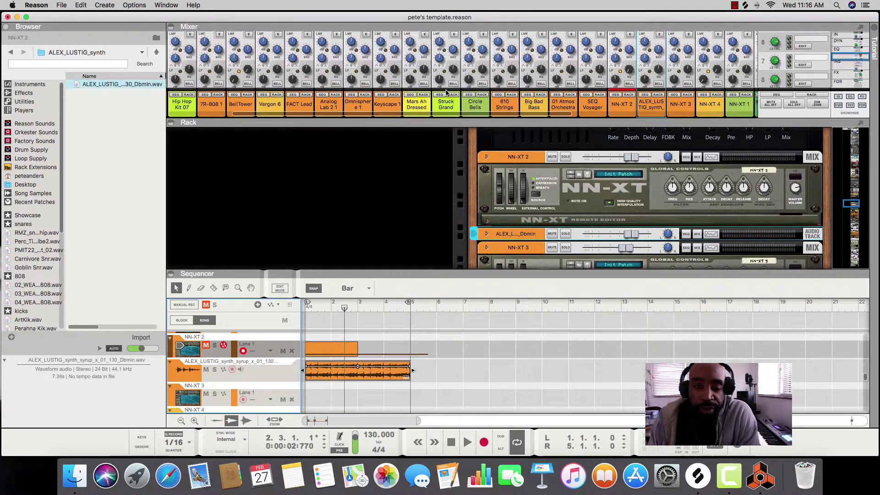
scroll(446, 92, "left", 1)
scroll(446, 92, "up", 8)
scroll(446, 92, "left", 1)
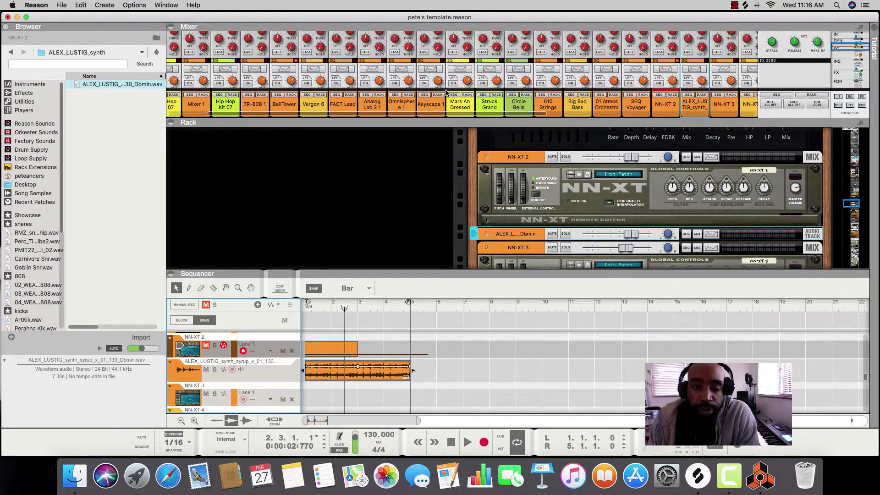
left_click(427, 70)
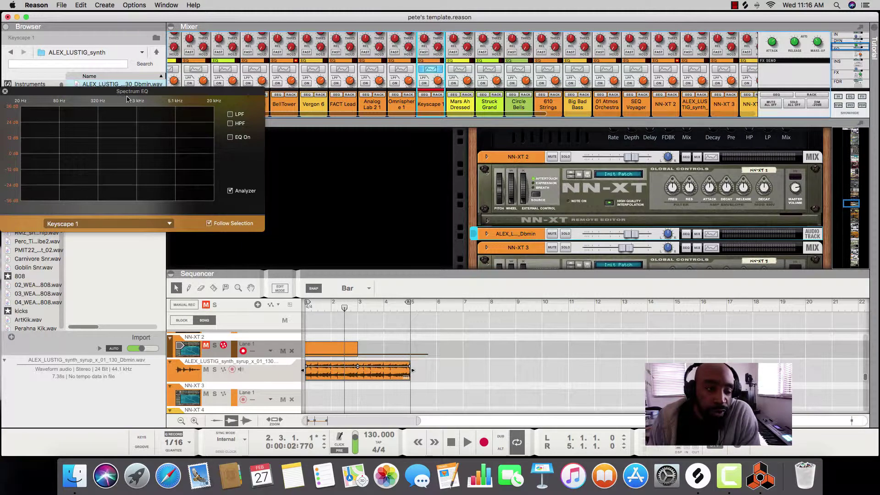
left_click(230, 137)
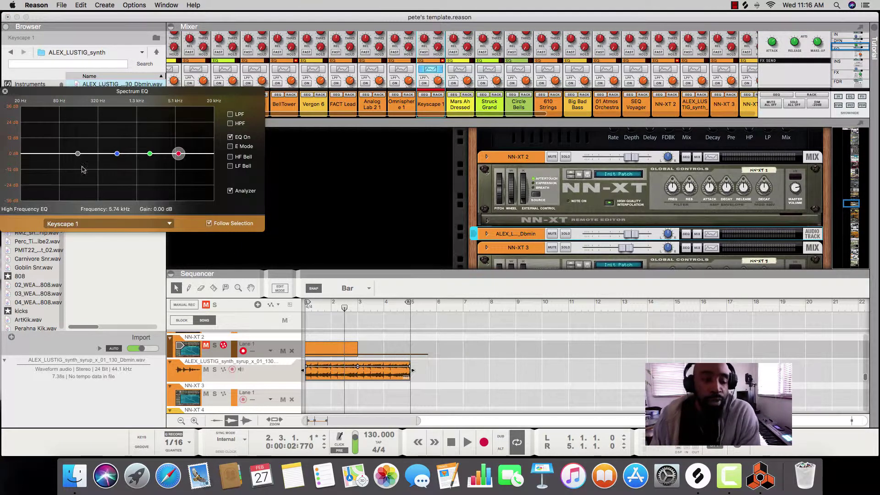
left_click(77, 153)
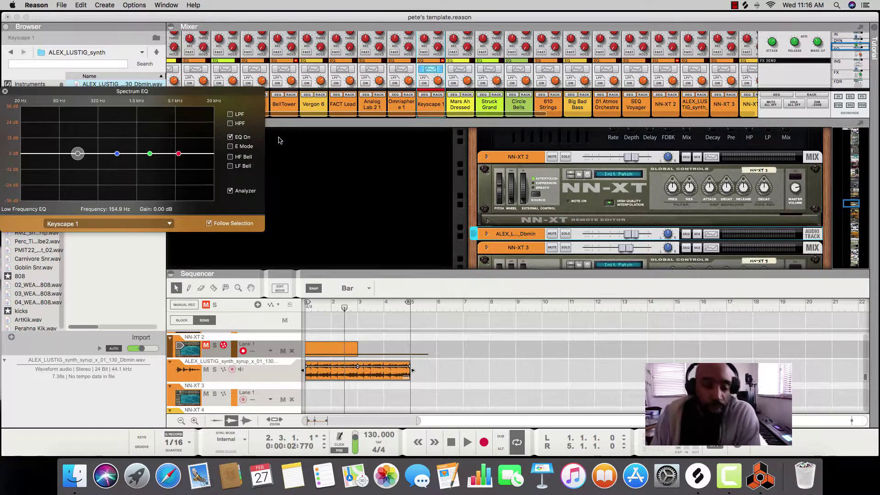
left_click(6, 92)
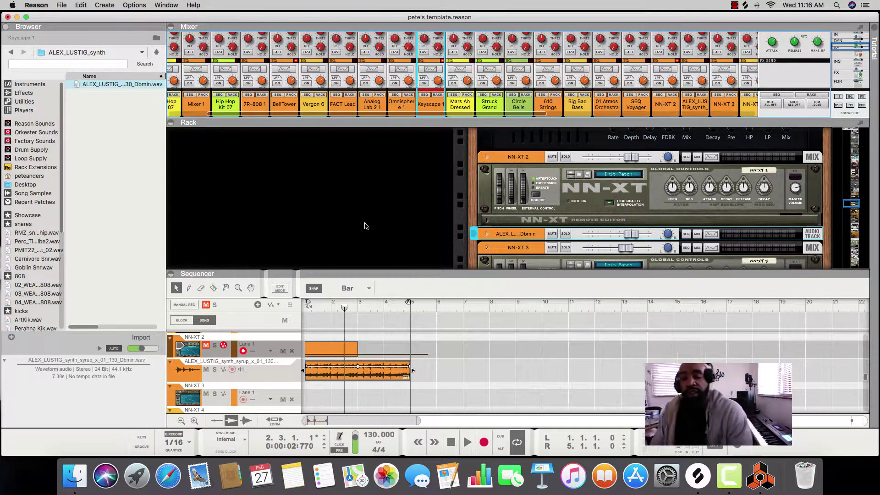